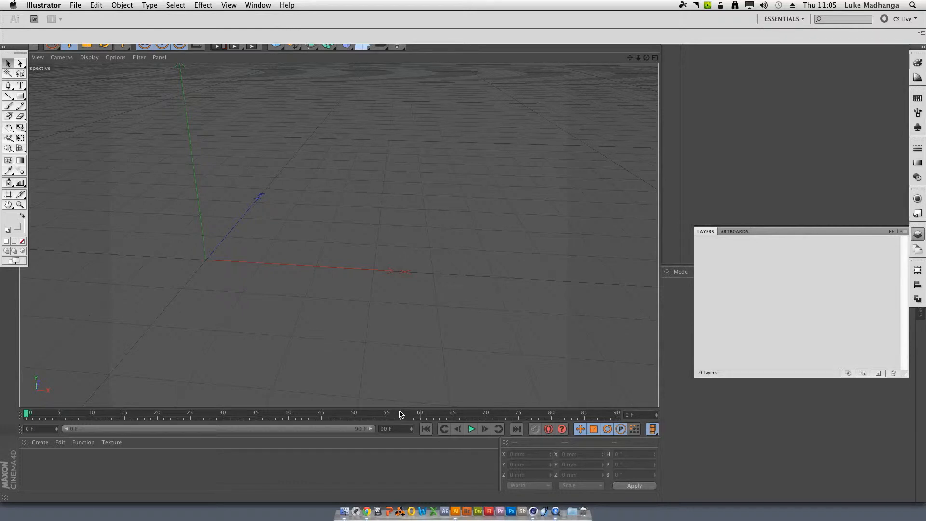
- Create an 800 x 600 px Web document and set the fill to none for drawing with the Pen tool
key(super+n)
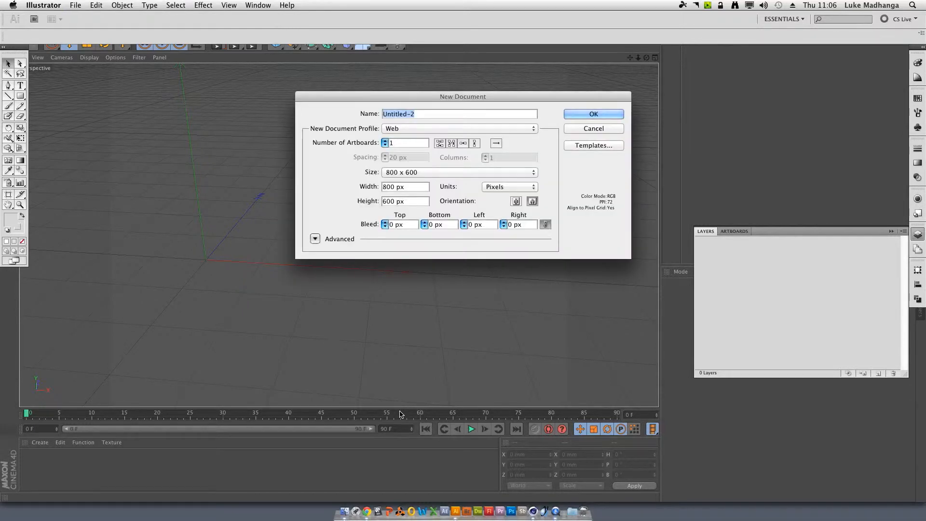
key(Return)
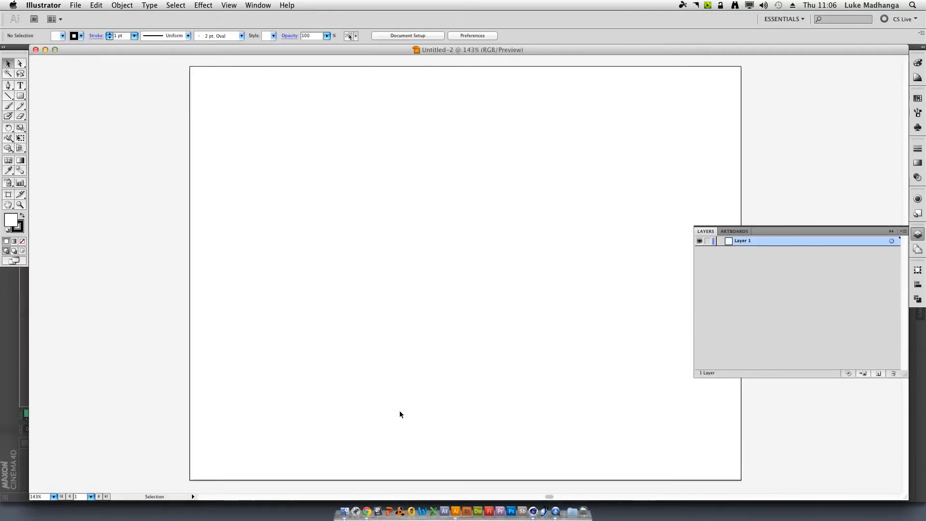
key(p)
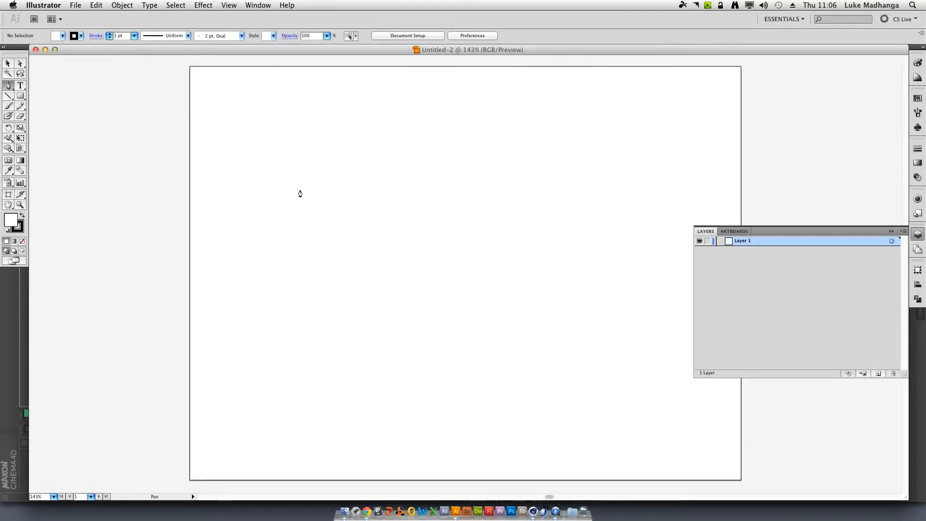
click(62, 37)
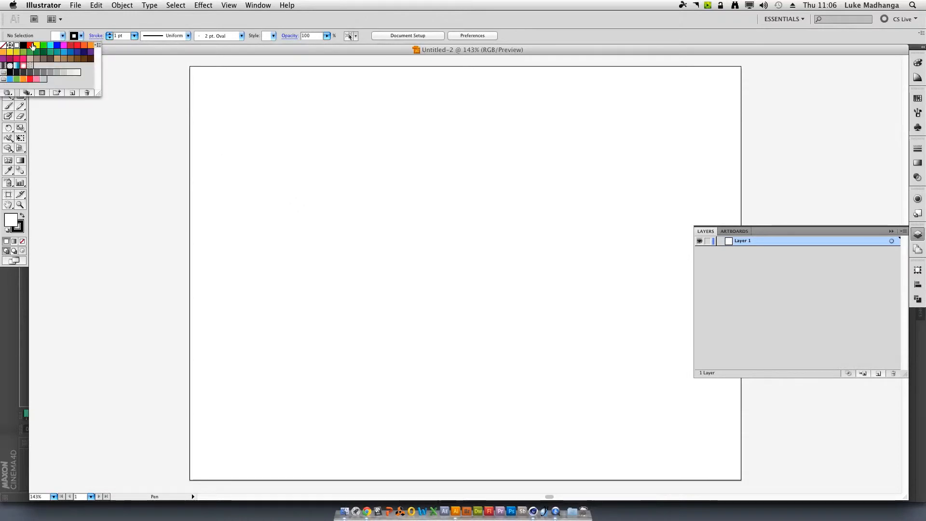
click(3, 45)
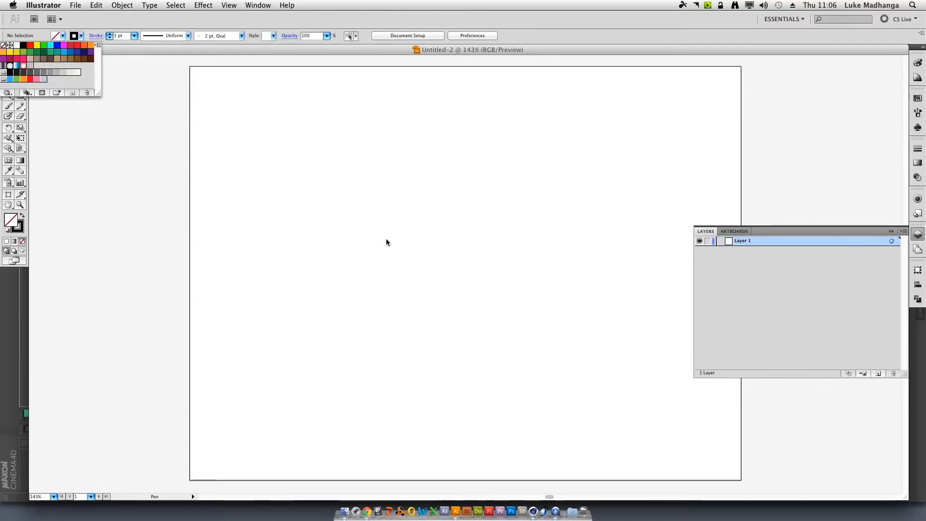
- Draw an open curved path with the Pen tool from about X 122, Y 256 px, rising to about X 677, Y 152 px
click(297, 229)
click(274, 243)
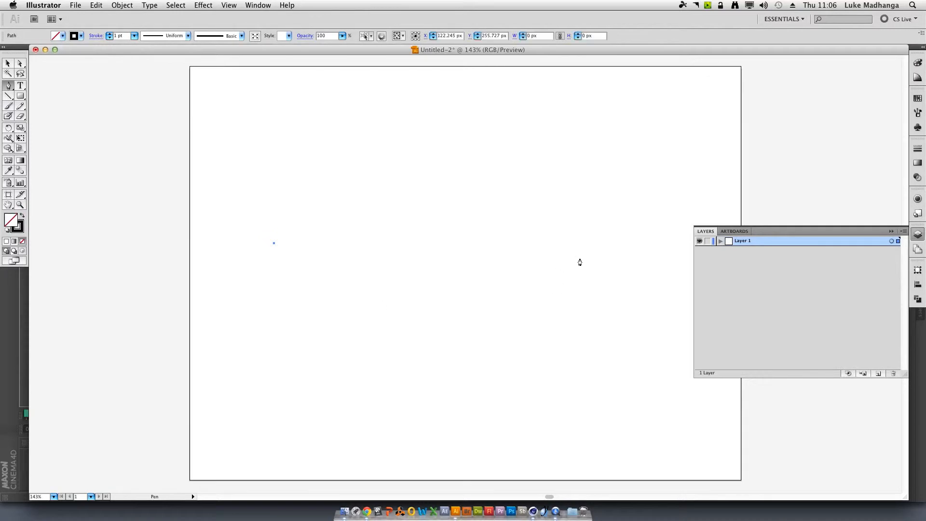
drag(657, 175, 653, 124)
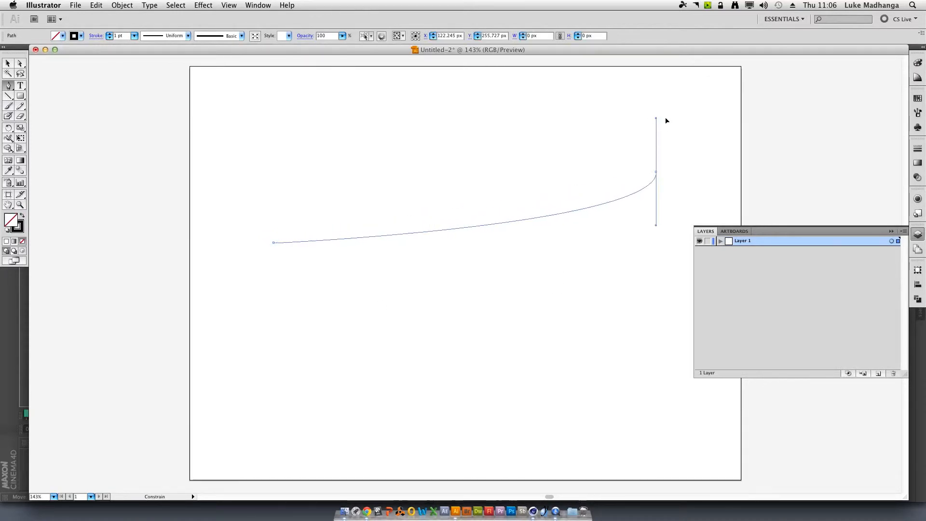
drag(750, 96, 742, 86)
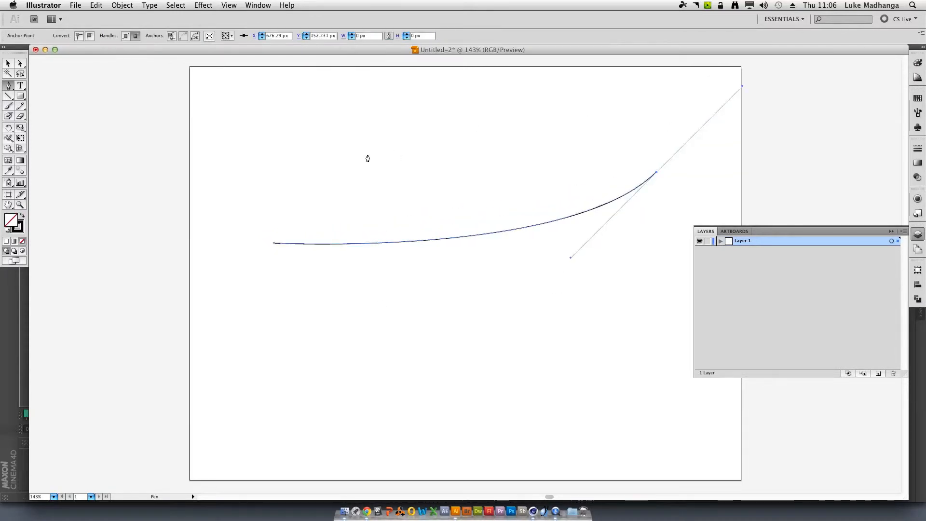
click(8, 63)
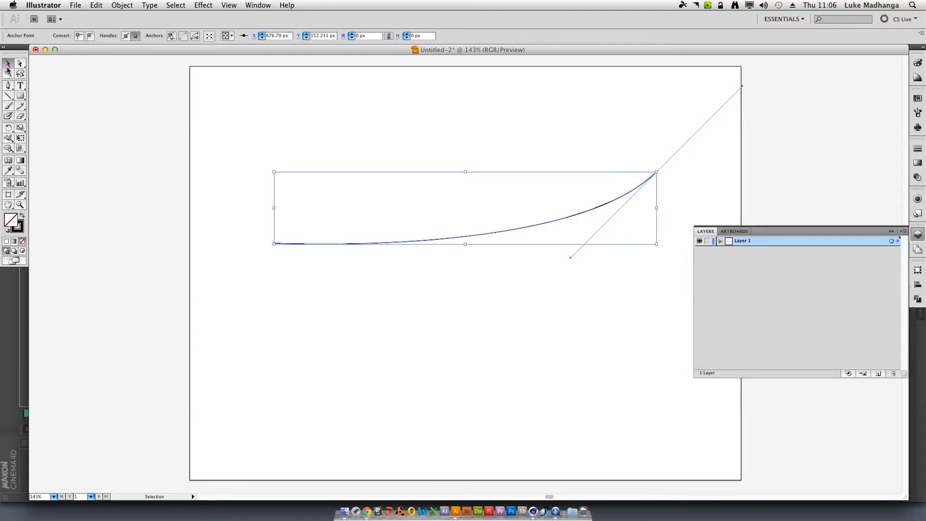
- Draw a second open curve starting above the first one's left end, crossing it and ending at about X 652, Y 328 px
click(8, 86)
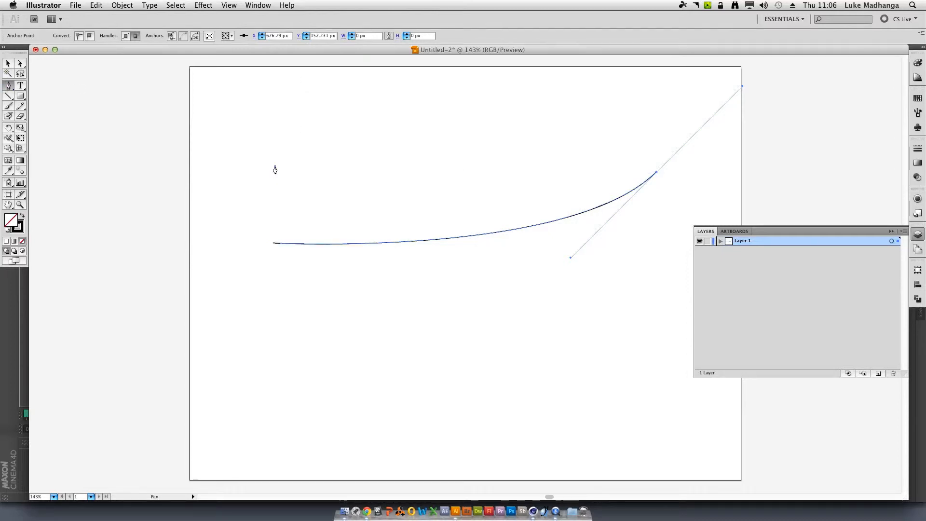
click(275, 166)
mouse_move(638, 292)
mouse_down()
mouse_move(622, 314)
mouse_move(643, 374)
mouse_move(677, 395)
mouse_up()
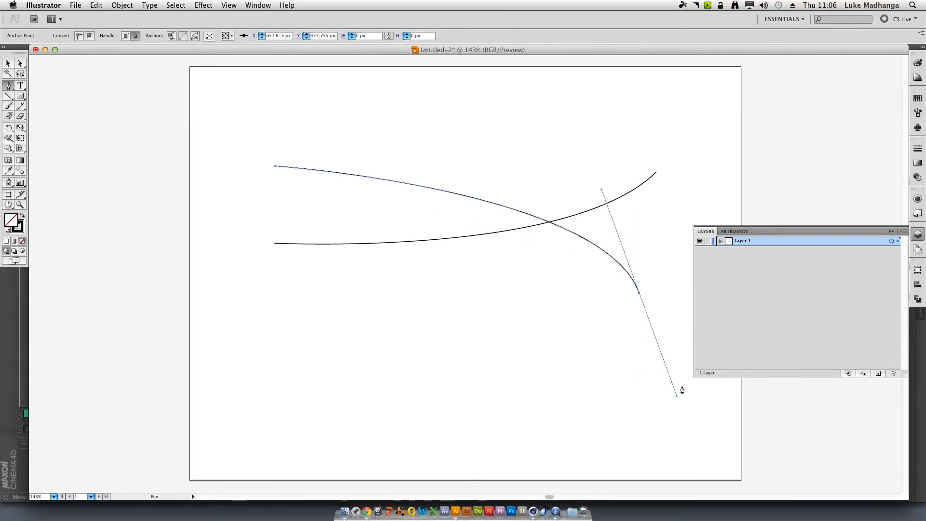
- Select both curves and set the blend options to Specified Steps with 8 steps
click(8, 65)
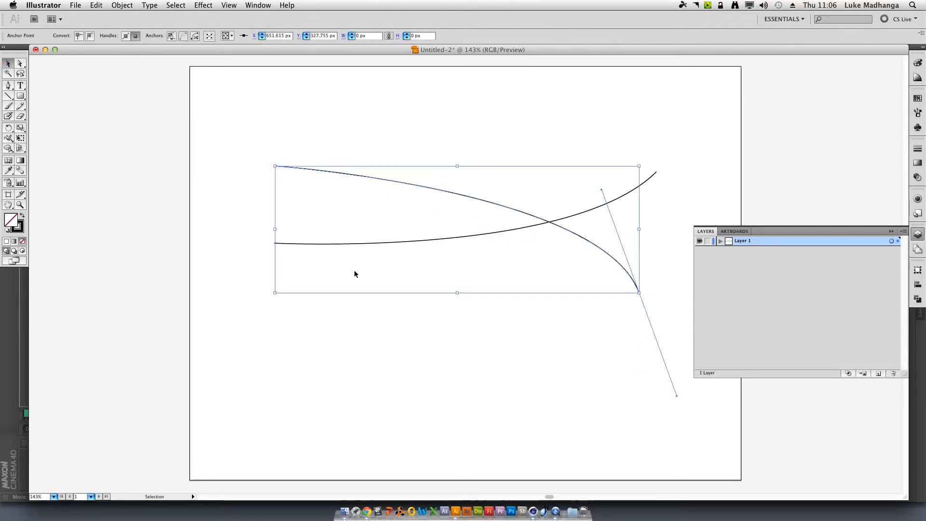
drag(429, 322, 273, 79)
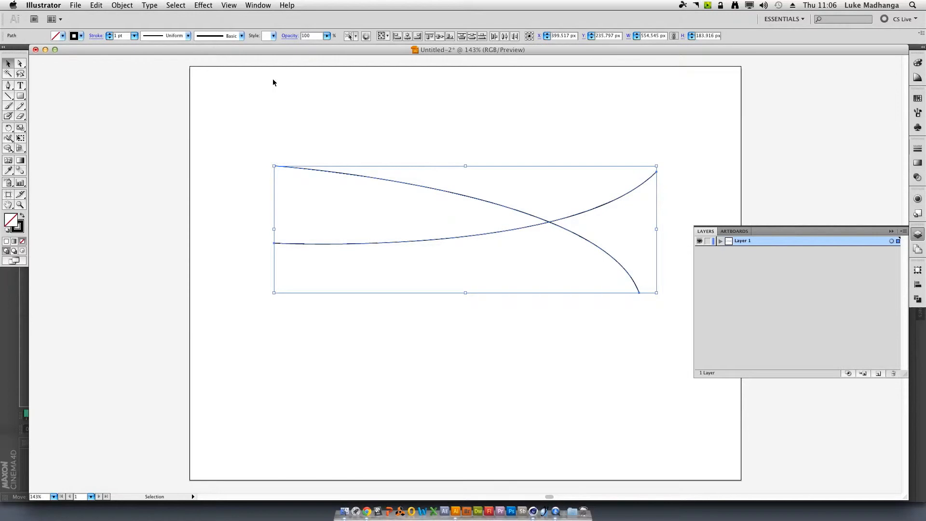
click(122, 5)
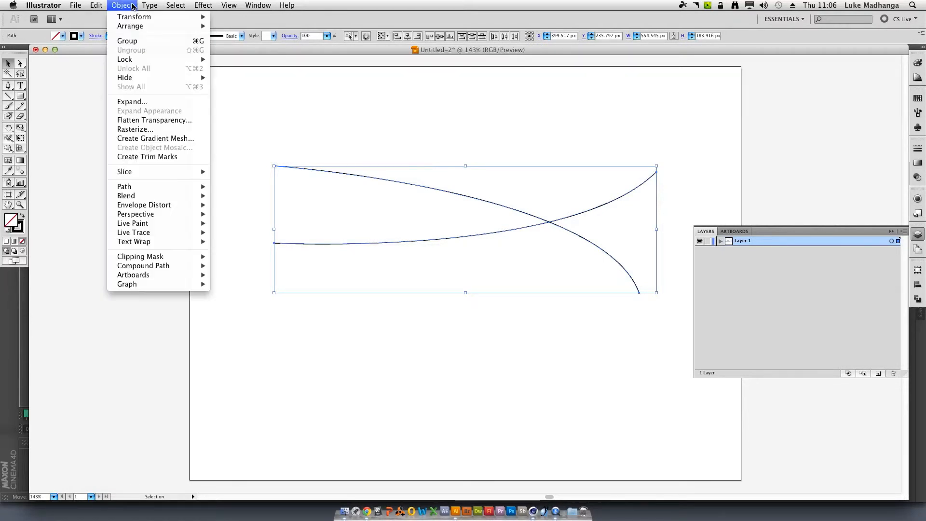
mouse_move(198, 196)
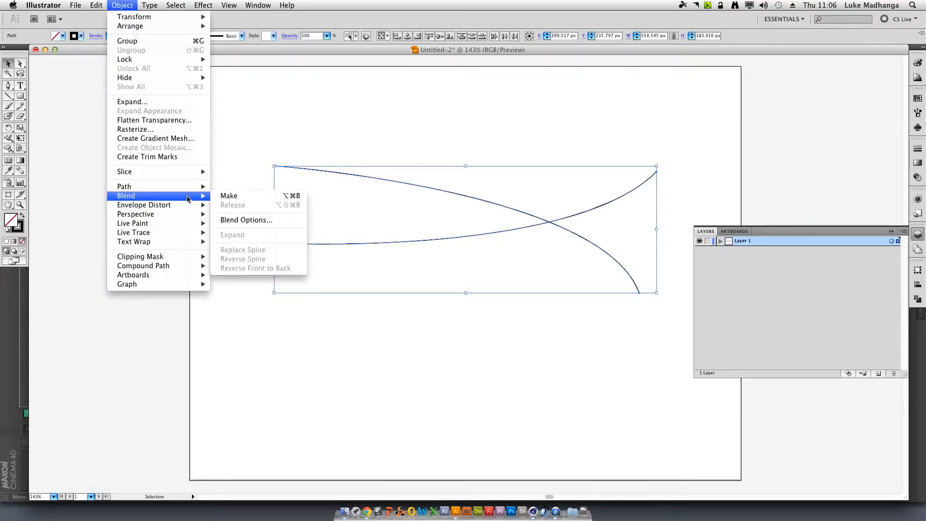
click(250, 221)
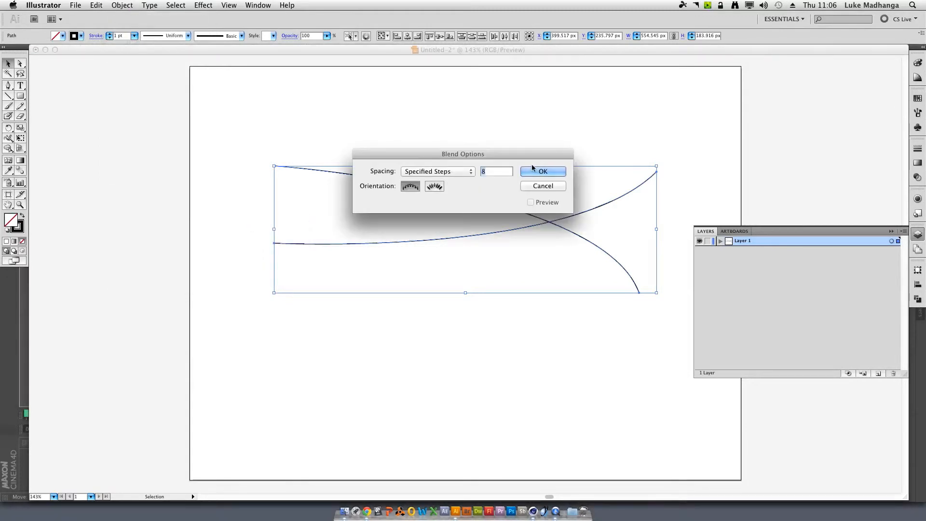
click(470, 172)
click(471, 171)
click(551, 172)
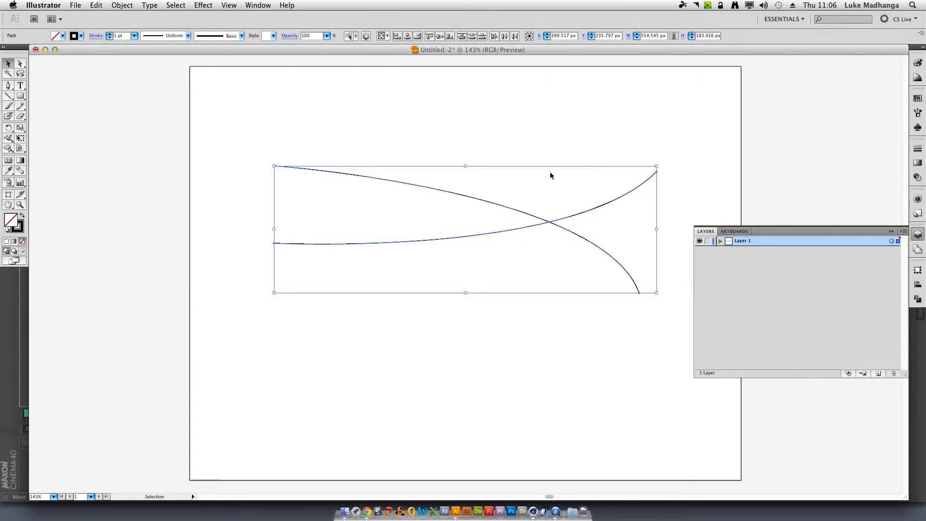
- Make a blend between the two selected curves and deselect it
key(a)
key(alt+super+b)
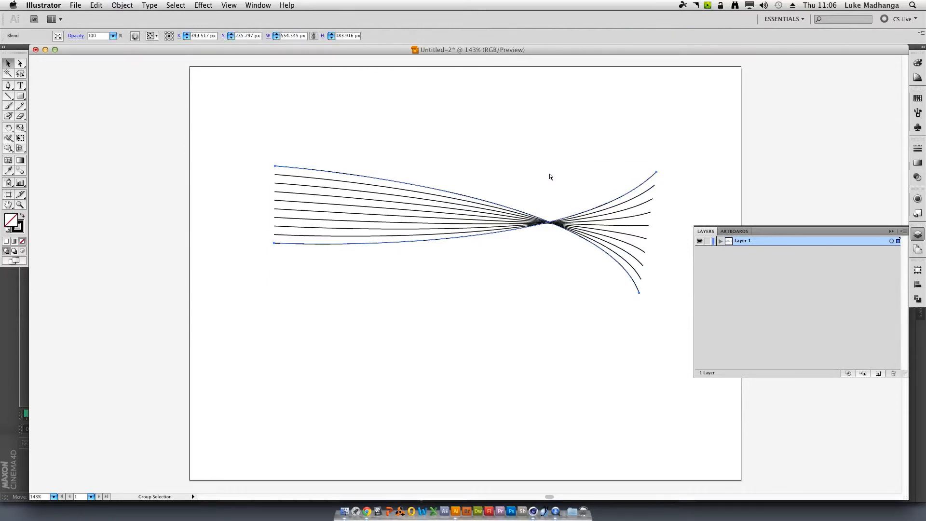
key(v)
click(549, 176)
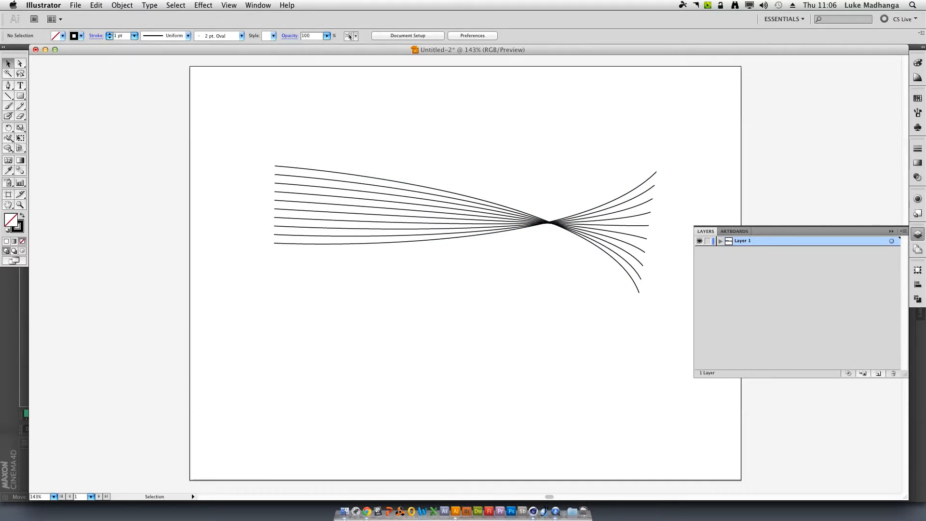
- Save the artwork to the Desktop as Untitled-2.ai in the Illustrator 8 version, accepting the legacy format
click(75, 5)
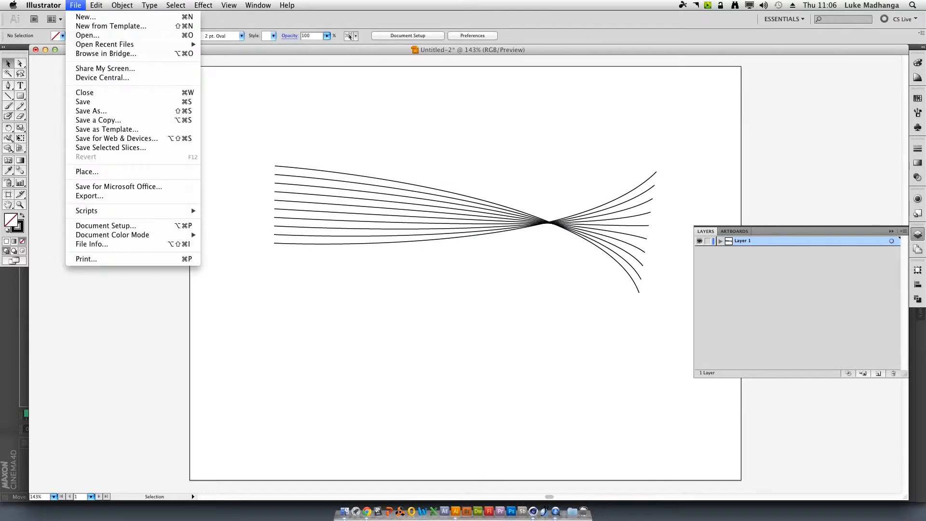
click(138, 110)
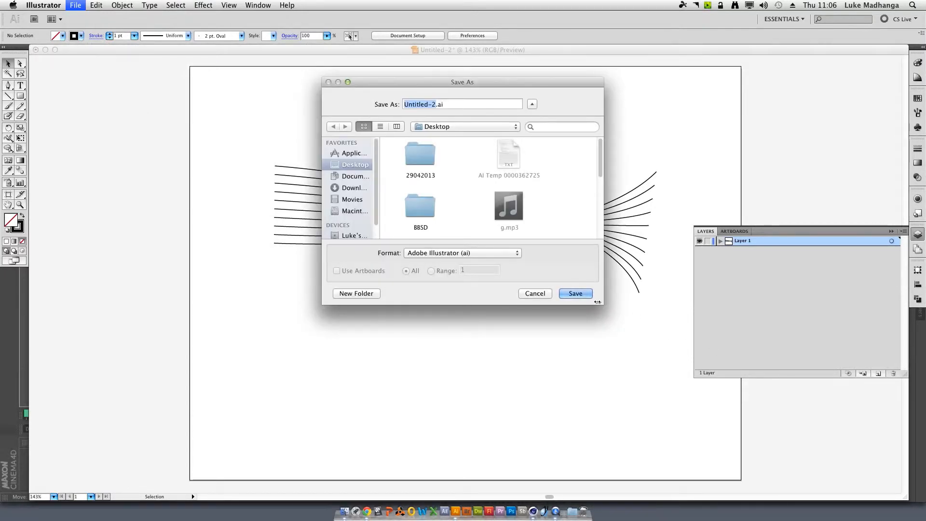
click(579, 293)
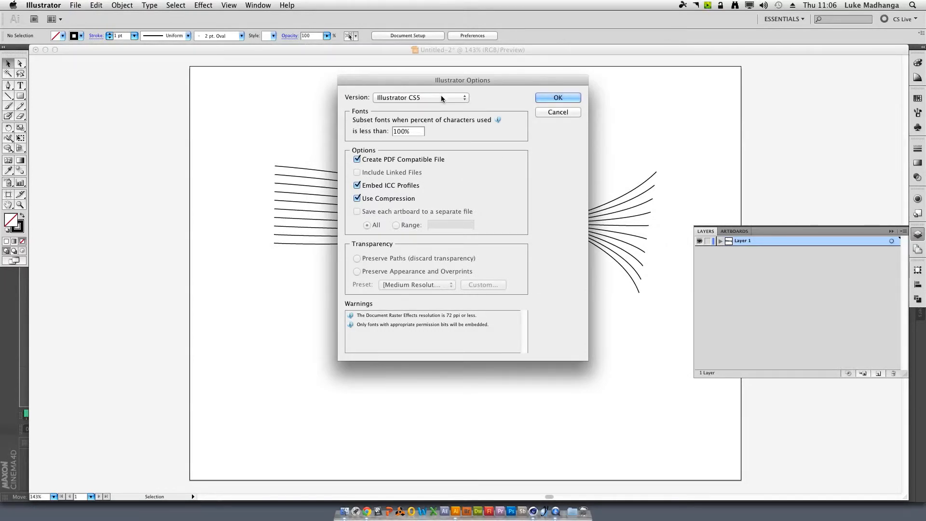
click(441, 98)
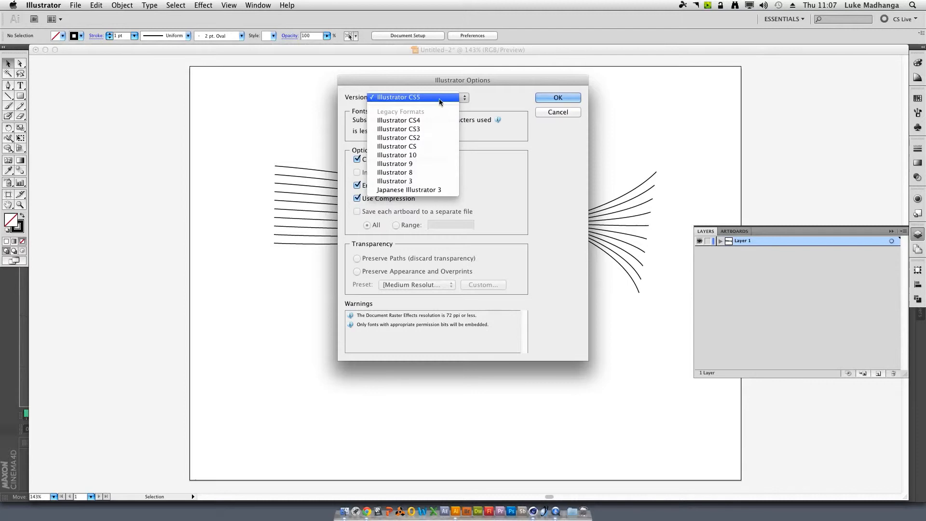
click(424, 172)
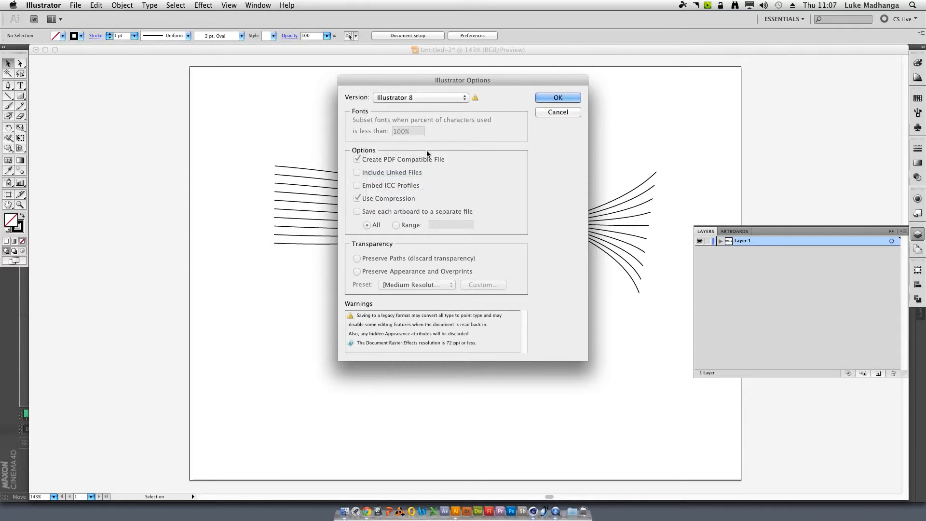
click(552, 96)
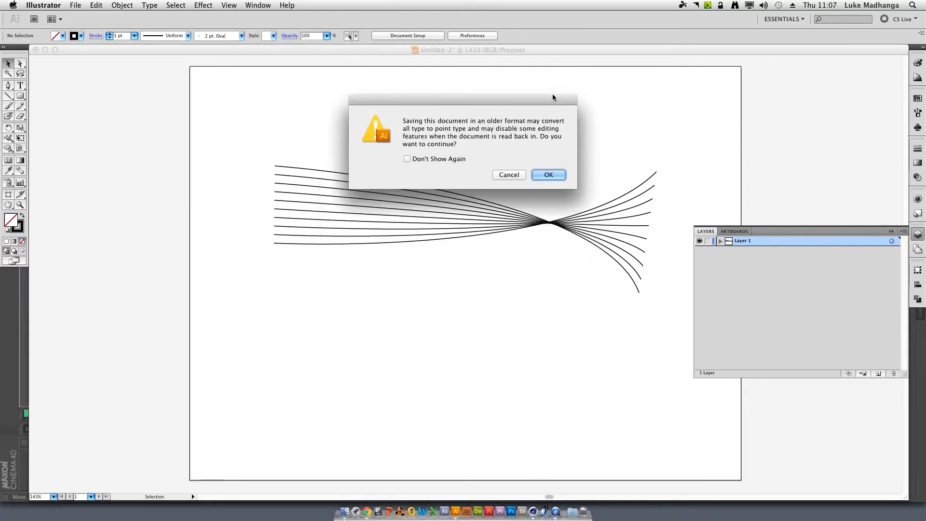
click(545, 175)
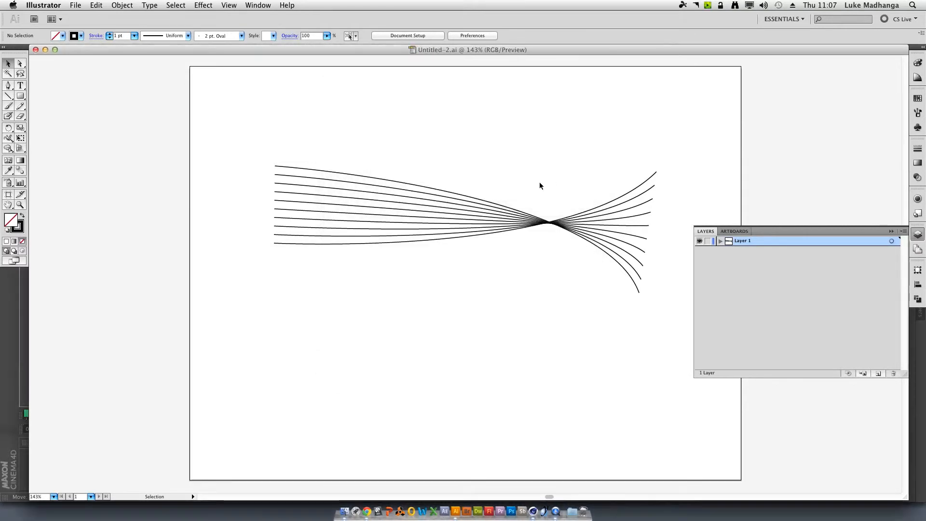
- Switch to CINEMA 4D and import Untitled-2.ai from the Desktop at scale 1 centimeter with Connect Splines enabled
click(345, 512)
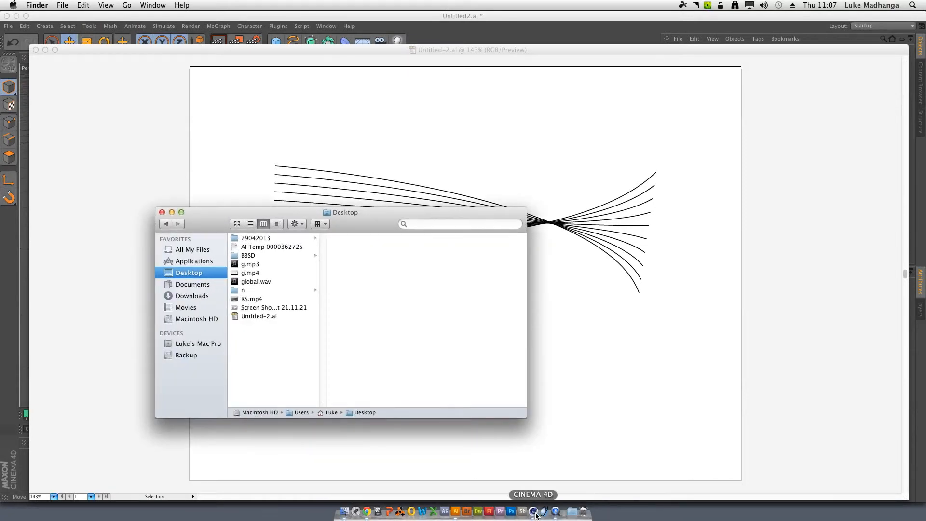
click(535, 513)
click(350, 515)
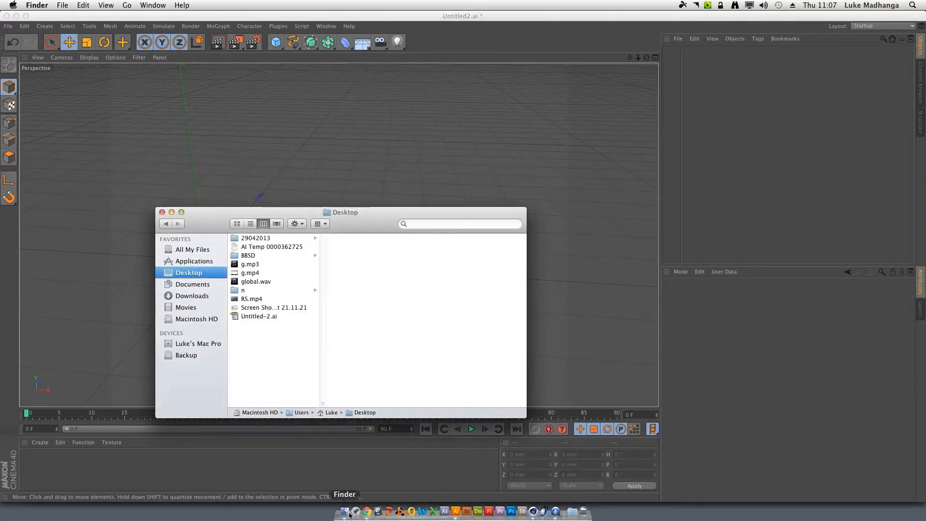
click(258, 317)
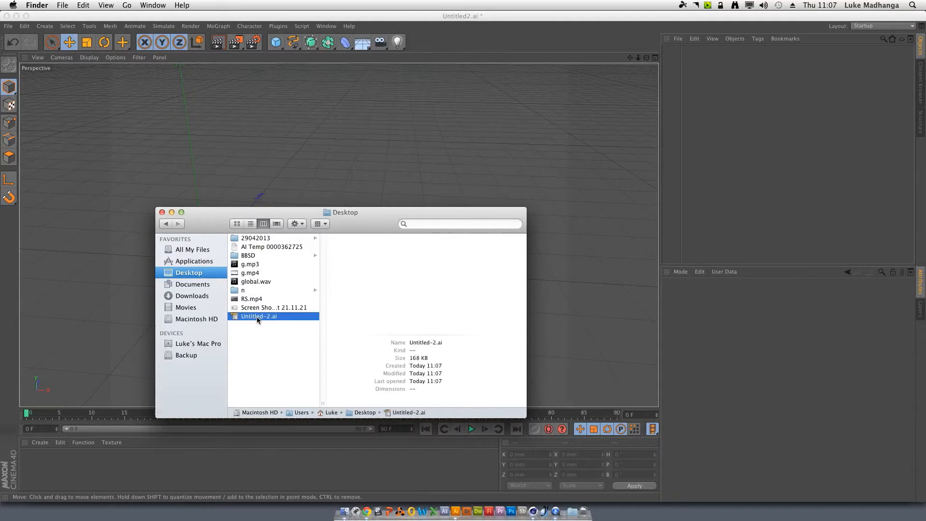
drag(256, 317, 263, 157)
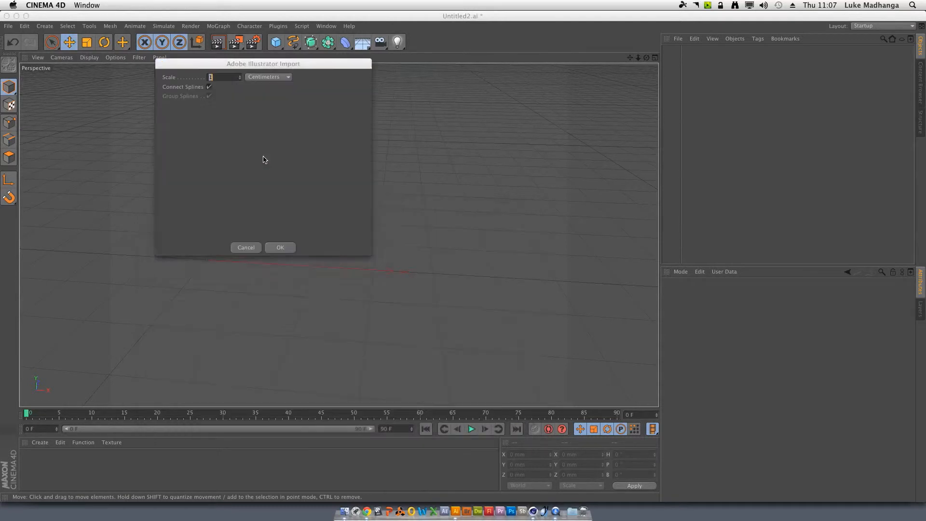
click(280, 248)
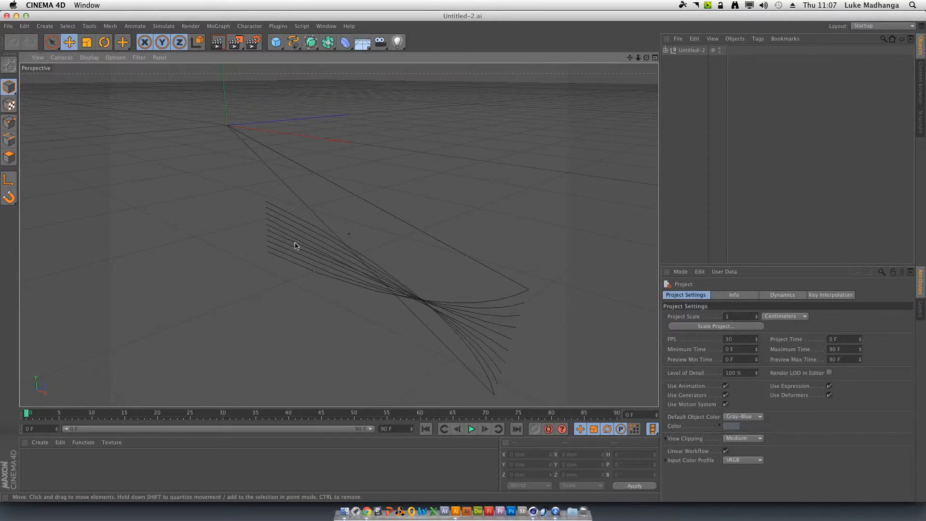
- Delete the stray straight-line spline and move the imported Untitled-2 null up to a Y position of about 349 mm
click(330, 229)
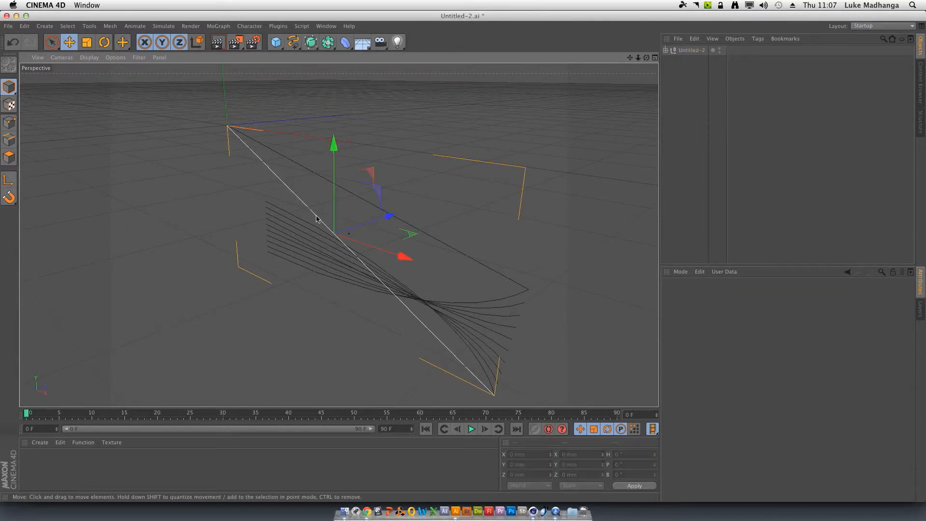
key(Delete)
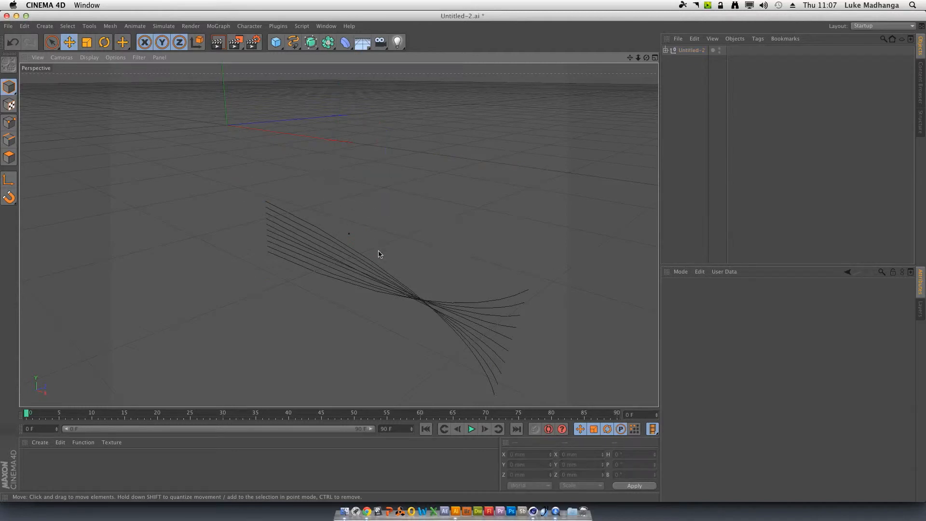
click(349, 234)
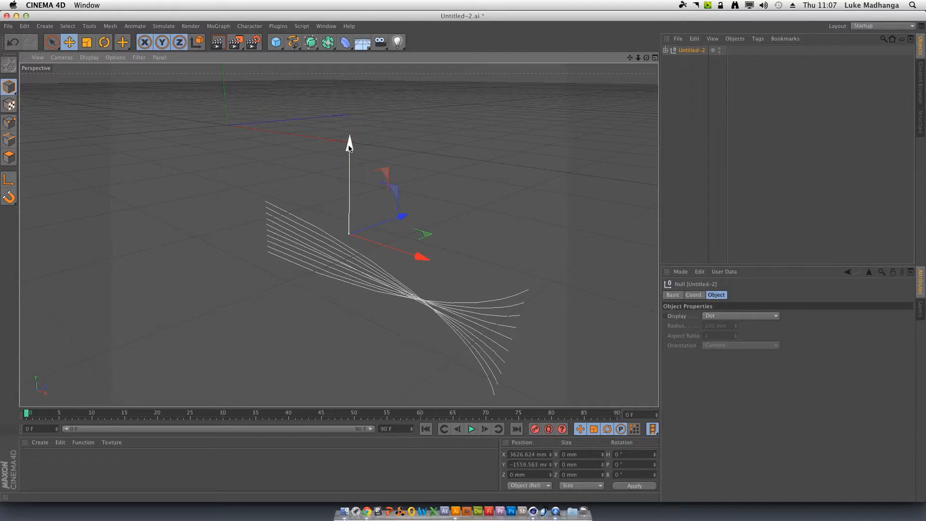
drag(349, 145, 349, 23)
scroll(397, 275, down, 5)
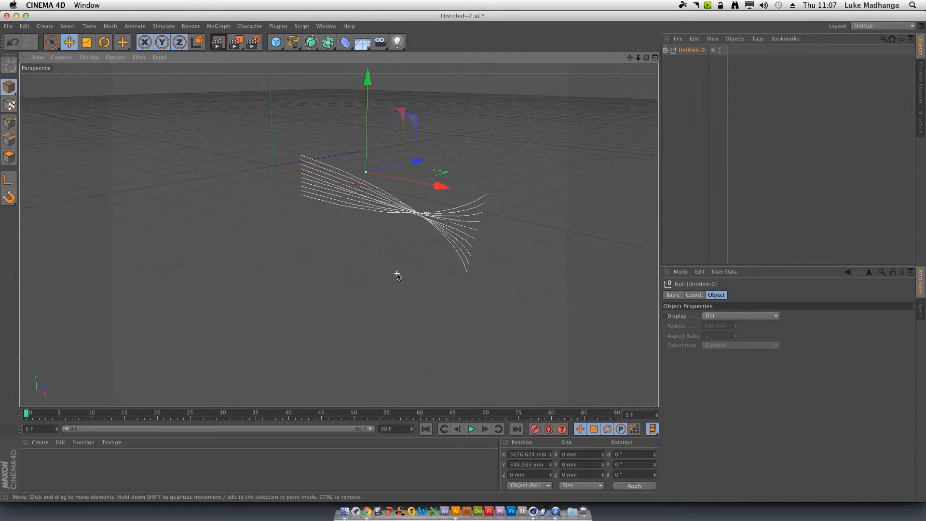
- Move the Untitled-2 null to about X 1038 mm and Y 1586 mm
drag(422, 208, 369, 196)
mouse_move(324, 96)
mouse_down()
mouse_move(323, 55)
mouse_move(323, 101)
mouse_up()
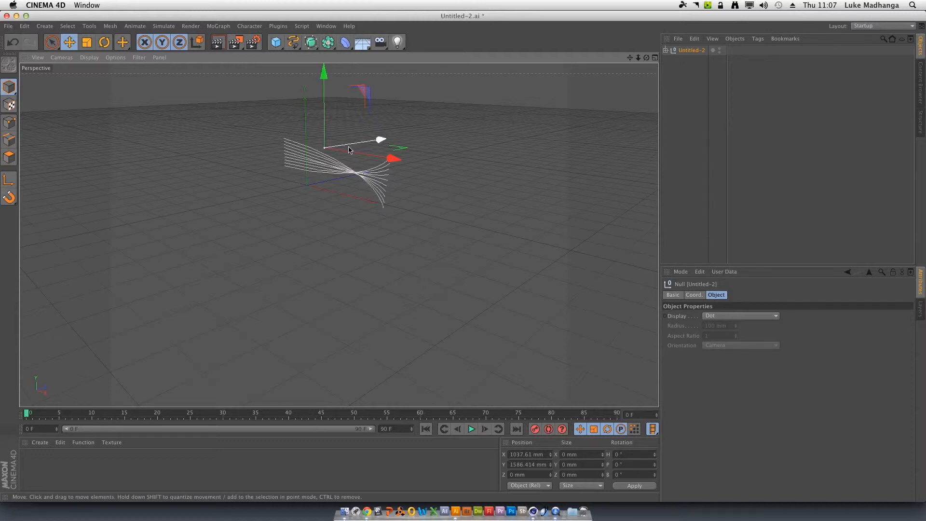
- Add a Sweep NURBS and a Circle spline, and nest the Circle above the Untitled-2 null inside the Sweep NURBS
click(311, 44)
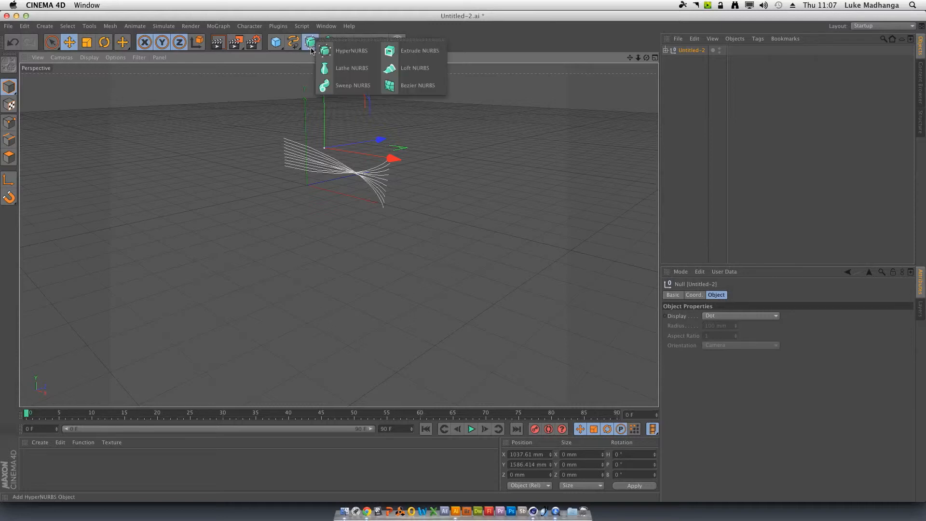
click(352, 85)
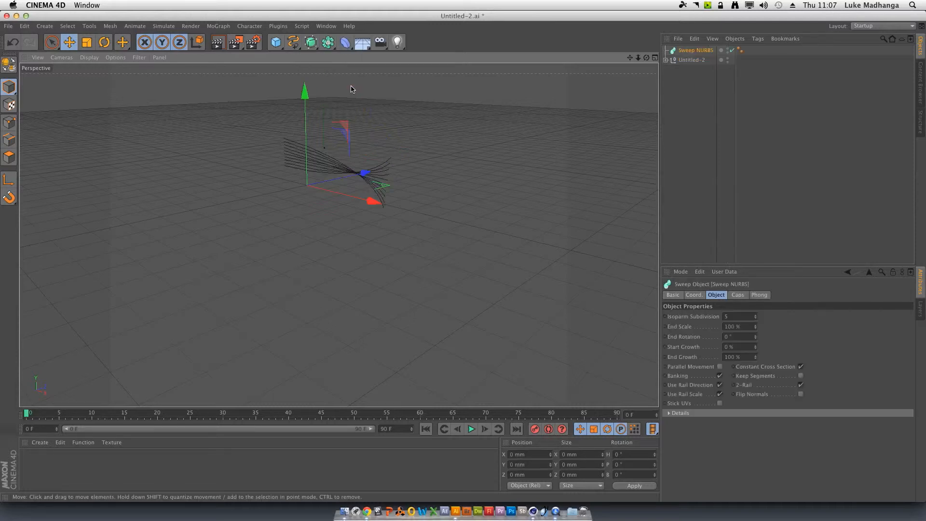
click(294, 43)
click(377, 86)
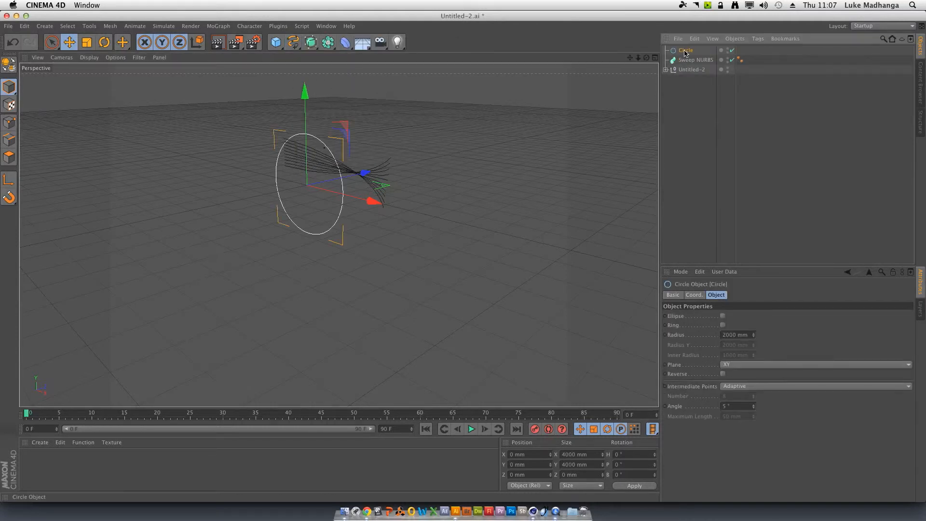
mouse_move(686, 51)
mouse_down()
mouse_move(703, 75)
mouse_move(695, 65)
mouse_up()
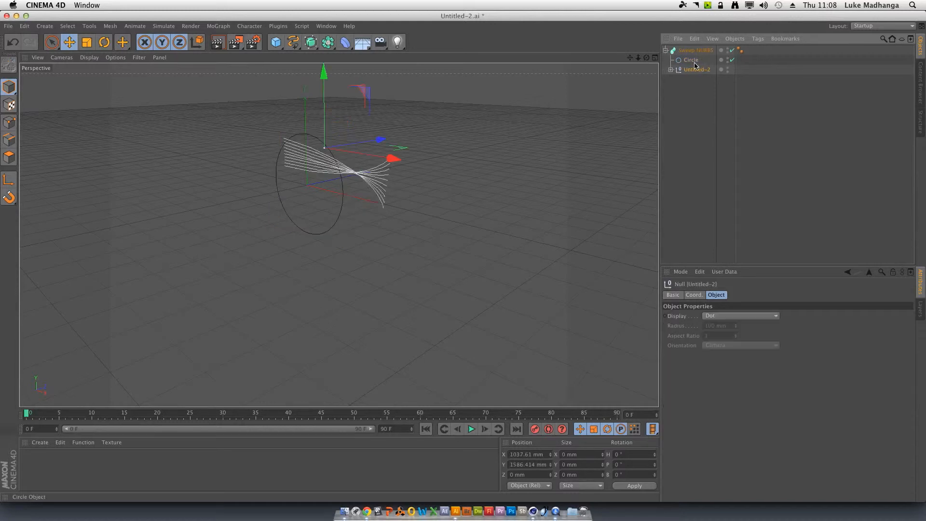
- Set the radius of the Circle profile to 10 mm
click(695, 62)
click(730, 336)
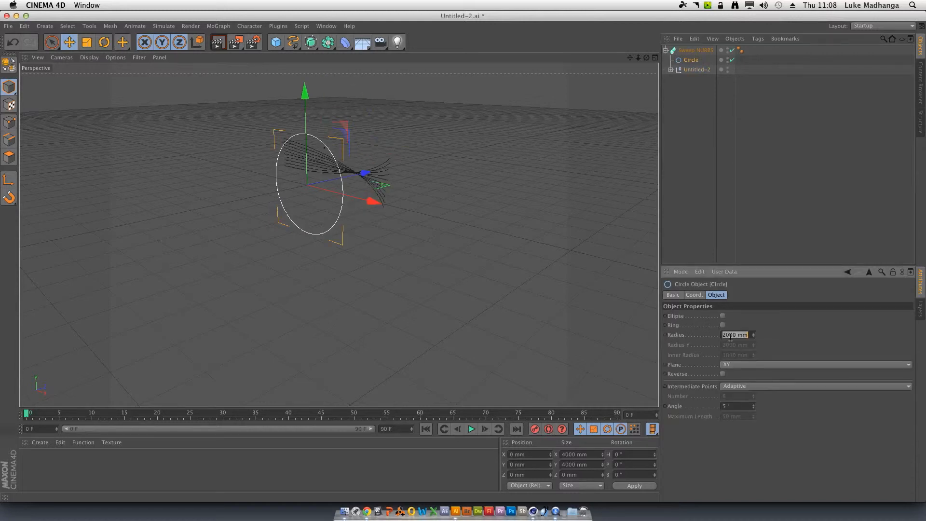
text(10)
key(Return)
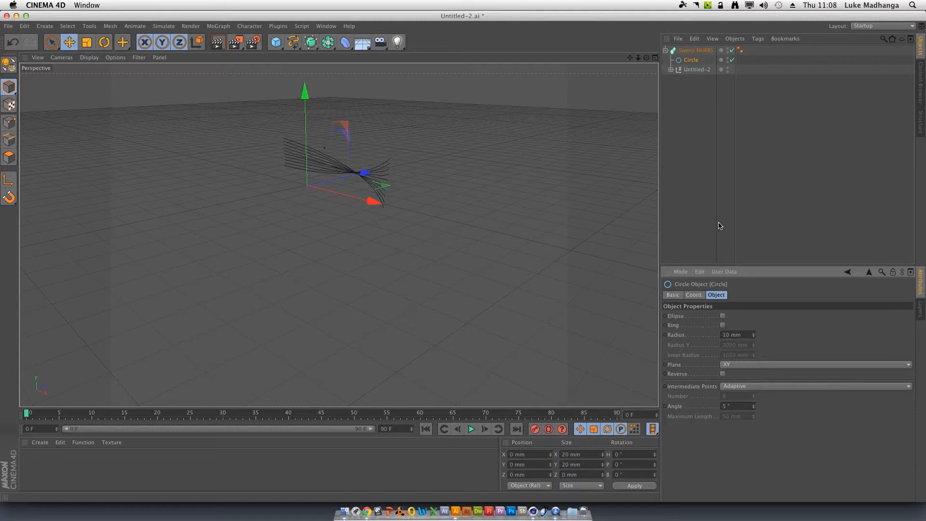
- Merge the Untitled-2 null and all its paths, Path 3 to Path 12, into one spline with Connect Objects + Delete, and deselect it
click(699, 91)
click(697, 70)
click(674, 70)
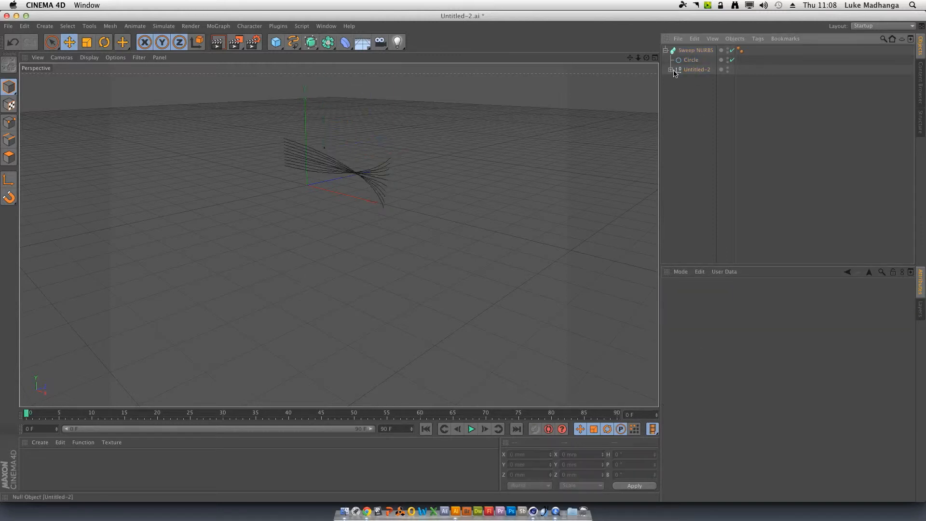
click(671, 70)
click(691, 70)
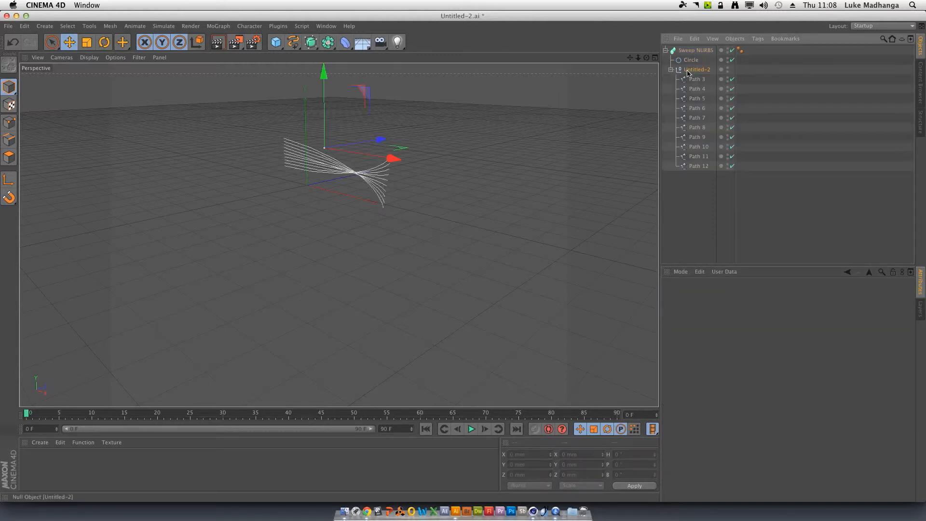
shift+click(702, 166)
right_click(702, 166)
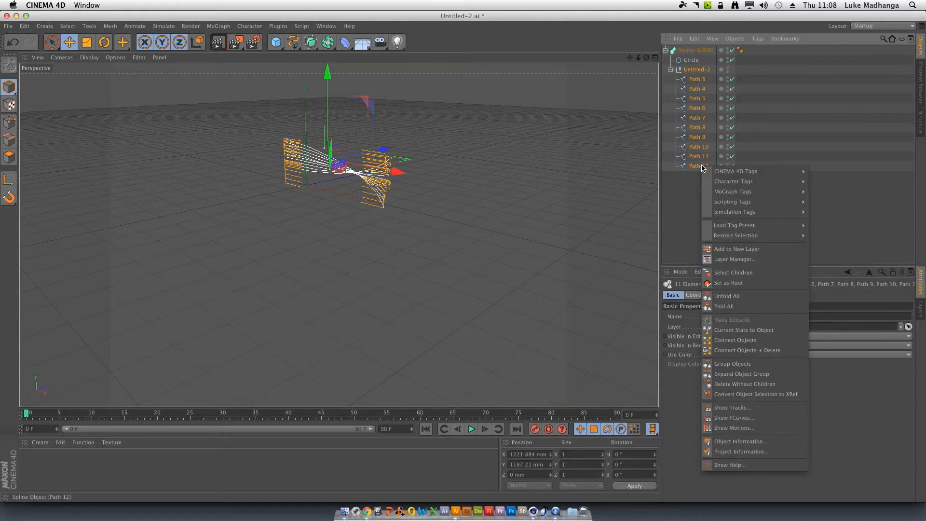
click(732, 351)
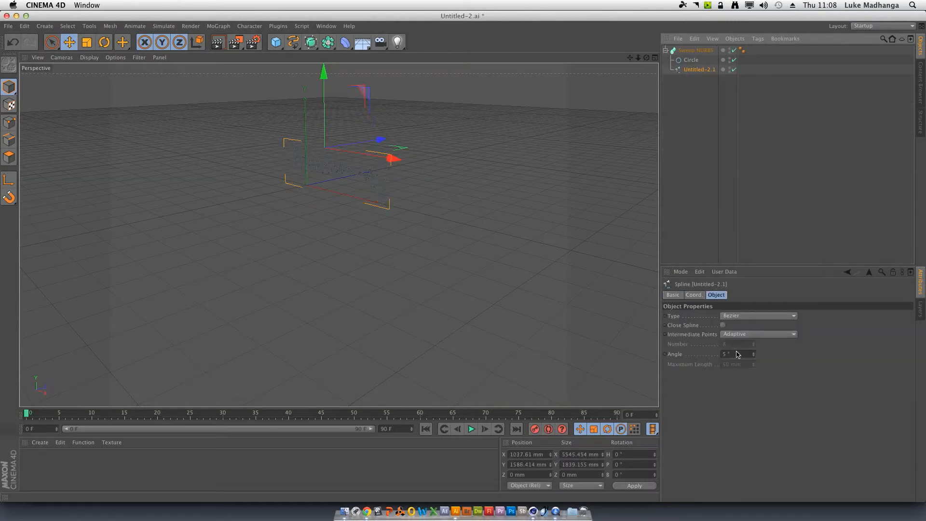
click(352, 172)
mouse_move(352, 172)
alt+right_down()
mouse_move(374, 167)
mouse_move(401, 198)
mouse_move(429, 204)
alt+right_up()
mouse_move(494, 196)
alt+mouse_down()
mouse_move(426, 203)
mouse_move(416, 223)
mouse_move(491, 199)
alt+mouse_up()
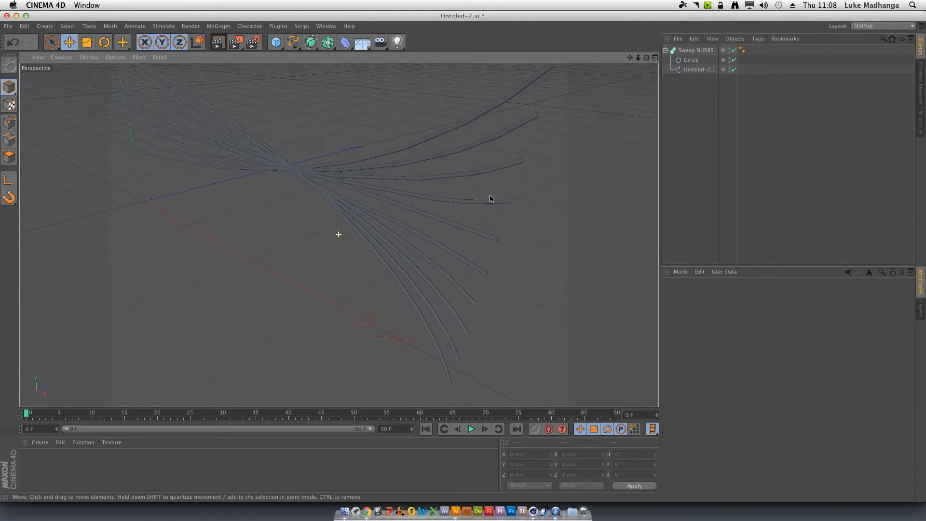